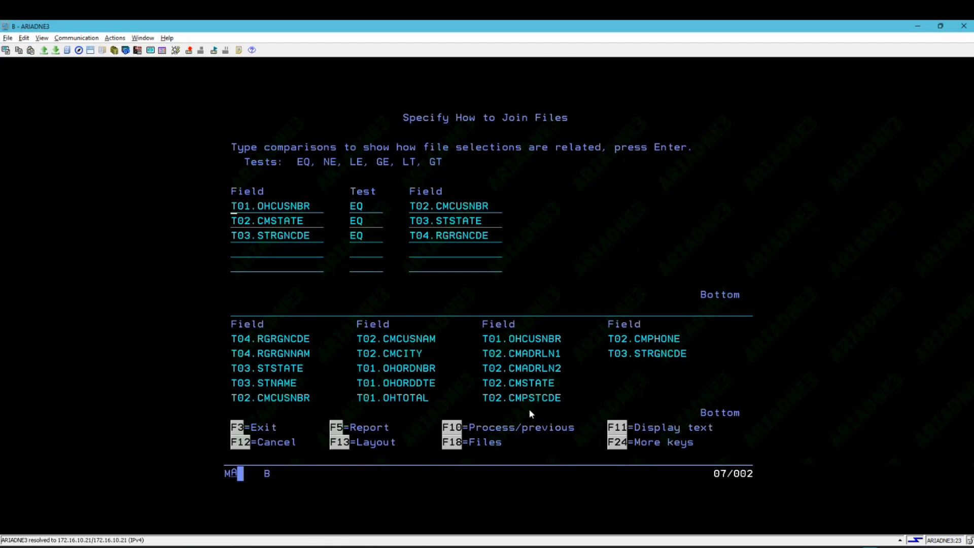
Leave the file join specification and open the report summary functions of the DM_ORDERS query.
{"action": "key", "text": "Return"}
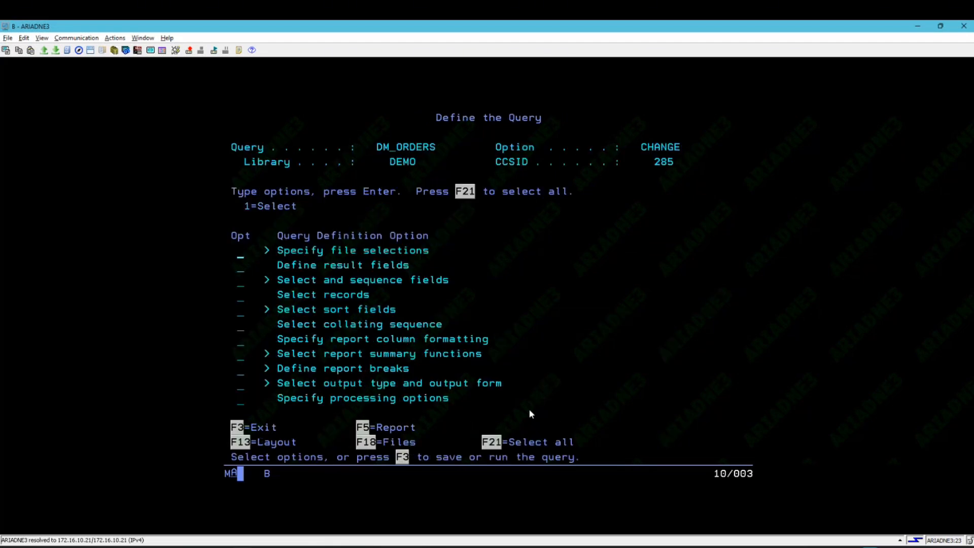
{"action": "key", "text": "Down"}
{"action": "key", "text": "Down"}
{"action": "key", "text": "Down"}
{"action": "key", "text": "Down"}
{"action": "key", "text": "Down"}
{"action": "key", "text": "Down"}
{"action": "key", "text": "Down"}
{"action": "type", "text": "1"}
{"action": "key", "text": "Return"}
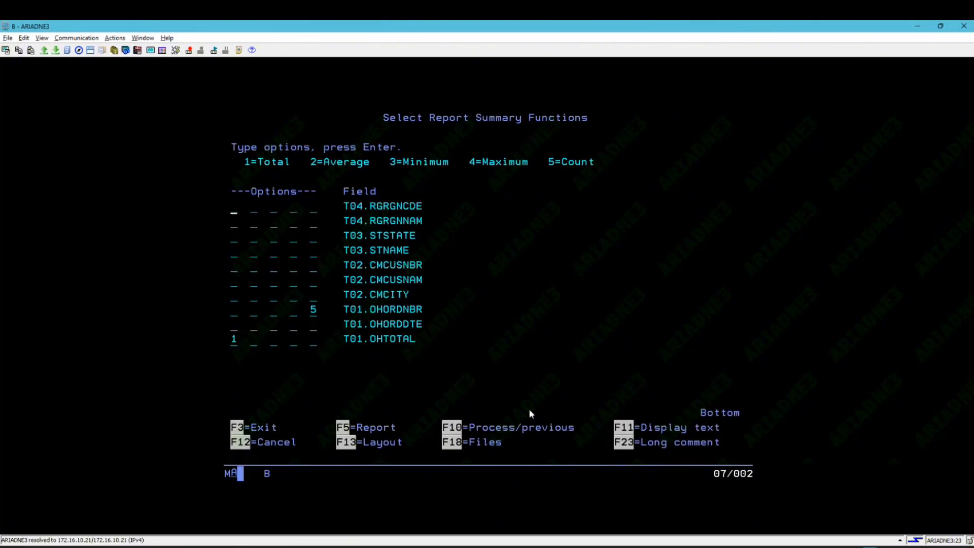
Return to the query definition and open its report break definitions.
{"action": "key", "text": "Return"}
{"action": "key", "text": "Down"}
{"action": "key", "text": "Down"}
{"action": "key", "text": "Down"}
{"action": "key", "text": "Down"}
{"action": "key", "text": "Down"}
{"action": "key", "text": "Down"}
{"action": "key", "text": "Down"}
{"action": "key", "text": "Down"}
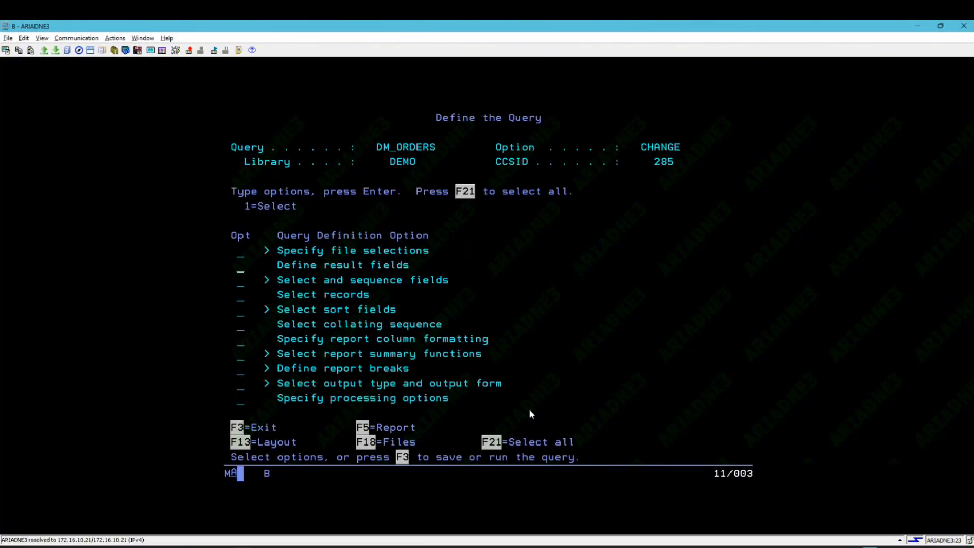
{"action": "type", "text": "1"}
{"action": "key", "text": "Return"}
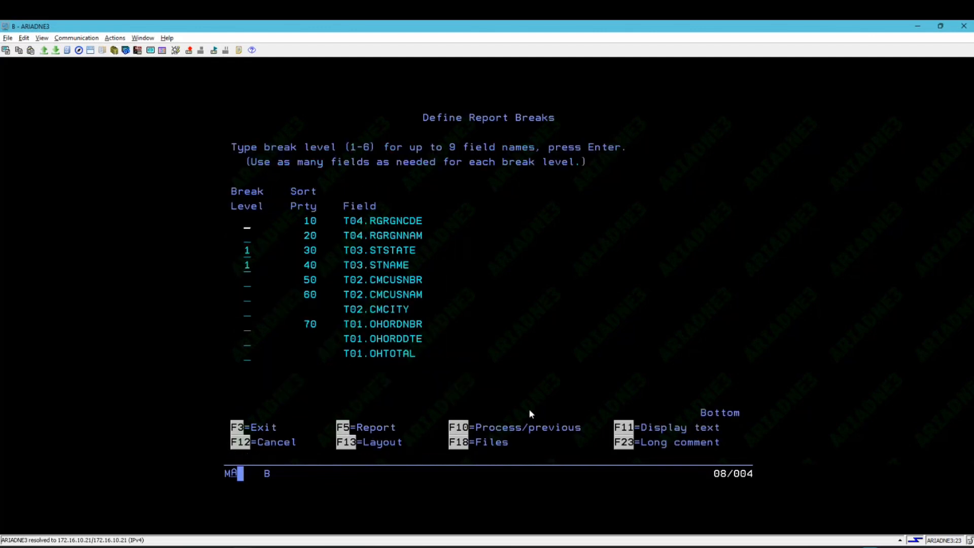
Review the report break formats, including the break text for level 1, and return to the query definition.
{"action": "key", "text": "Return"}
{"action": "key", "text": "Return"}
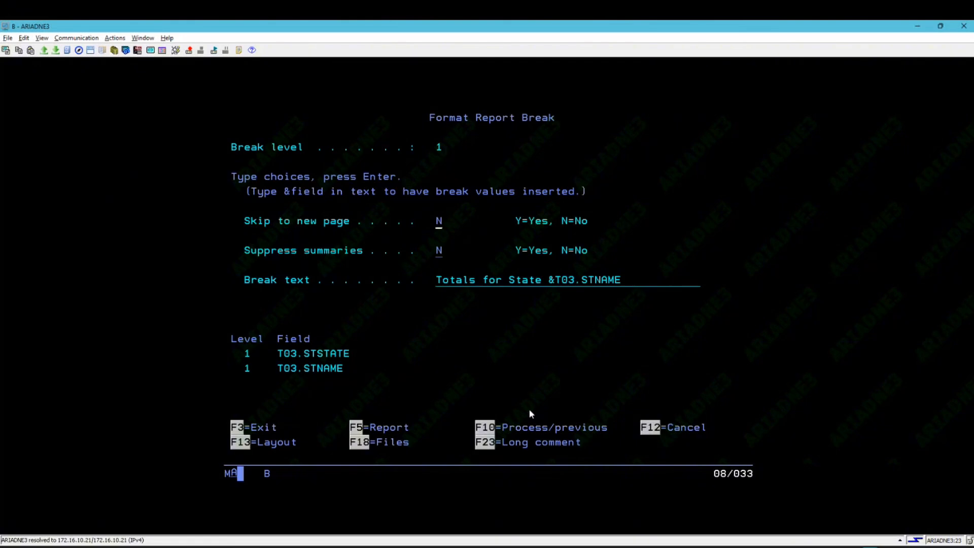
{"action": "key", "text": "Return"}
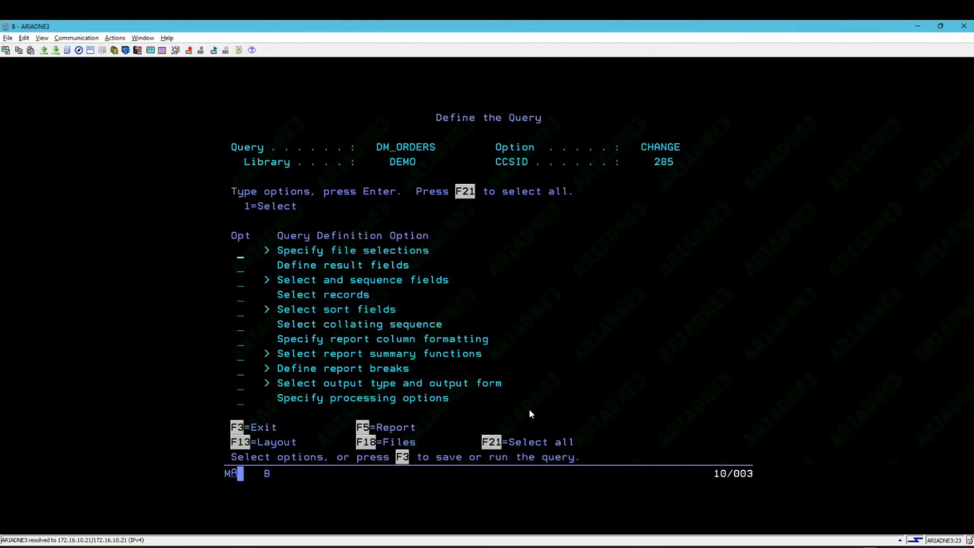
Display the query's report, examine the order columns and state totals, and exit to the IBM i main menu.
{"action": "key", "text": "F5"}
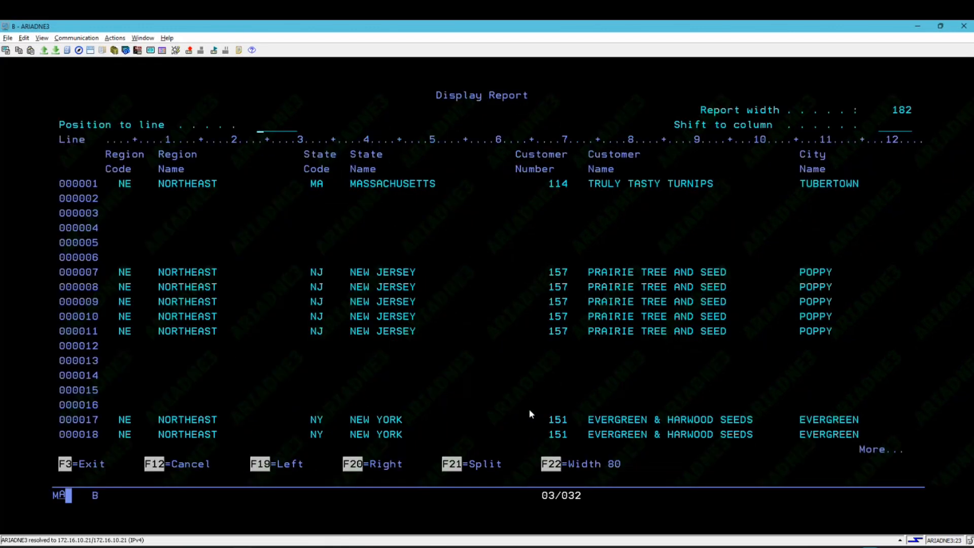
{"action": "key", "text": "shift+F8"}
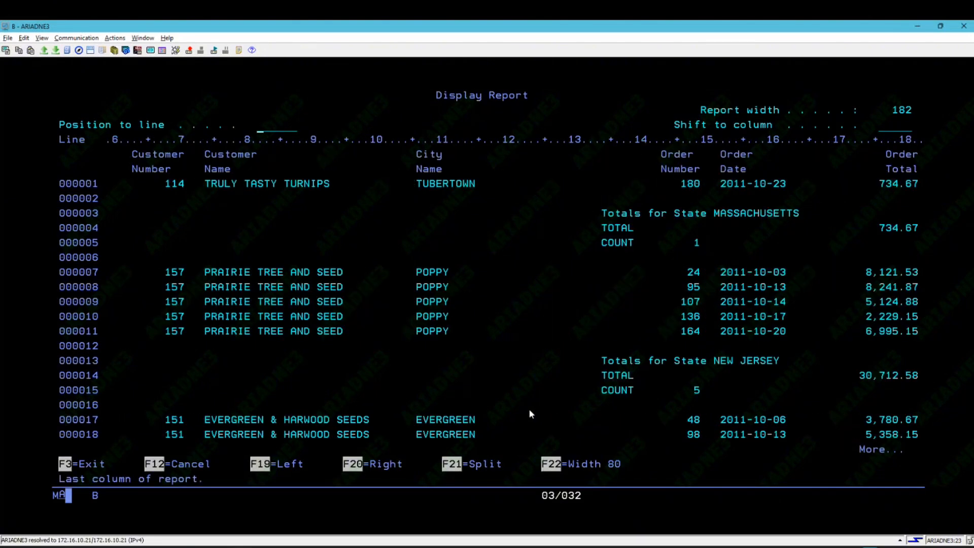
{"action": "key", "text": "Page_Up"}
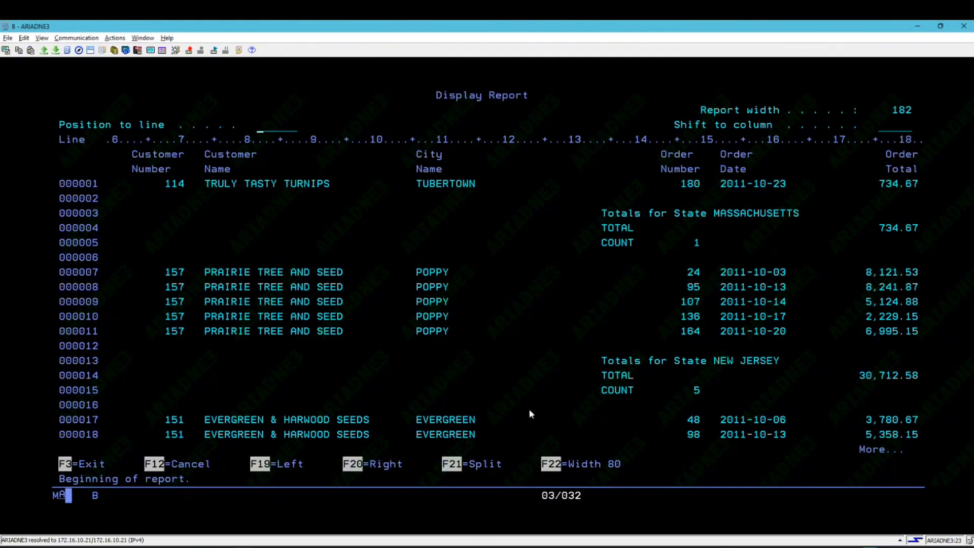
{"action": "key", "text": "F12"}
{"action": "key", "text": "F12"}
{"action": "key", "text": "F12"}
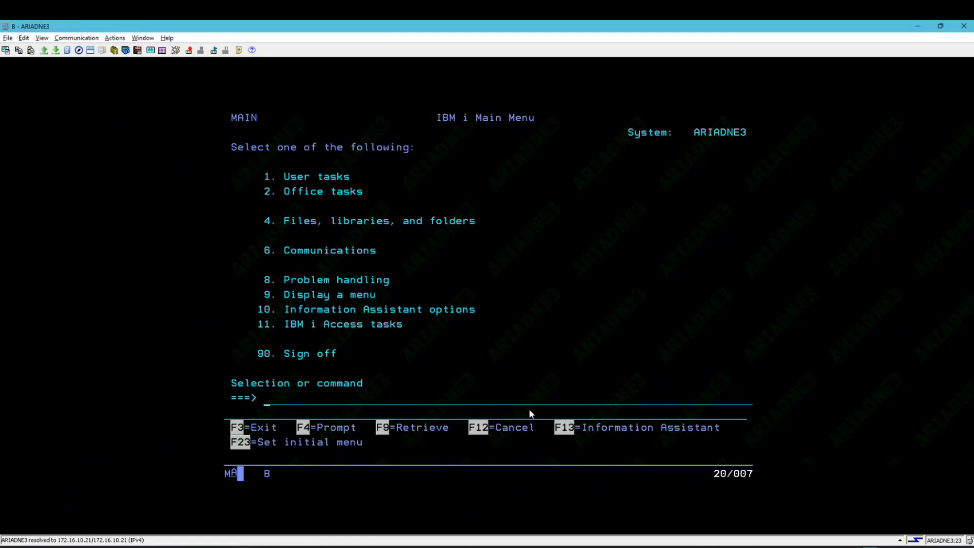
Prompt the CVTDBFXLSX command and set the source file to *QRYDFN.
{"action": "type", "text": "cvtdbfxlsx"}
{"action": "key", "text": "F4"}
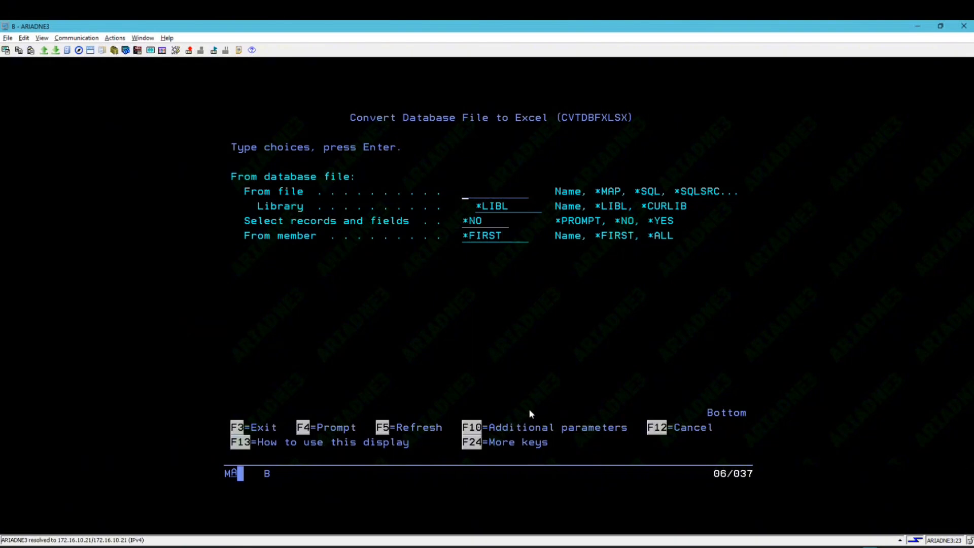
{"action": "type", "text": "*QRYDFN"}
{"action": "key", "text": "Return"}
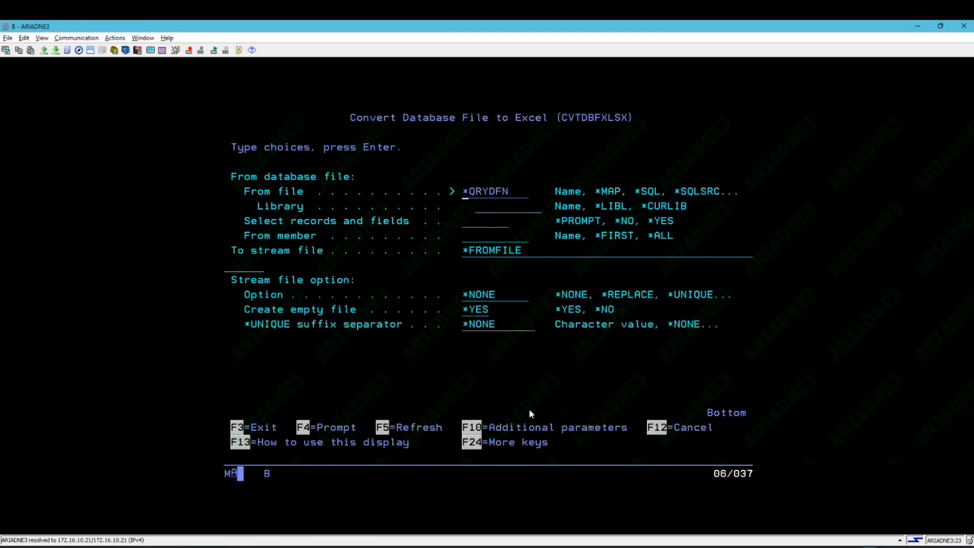
Set the target stream file to Excel_from_Query.xlsx with the stream file option *REPLACE.
{"action": "key", "text": "Down"}
{"action": "key", "text": "Down"}
{"action": "key", "text": "Down"}
{"action": "key", "text": "Down"}
{"action": "type", "text": "Excel_from_"}
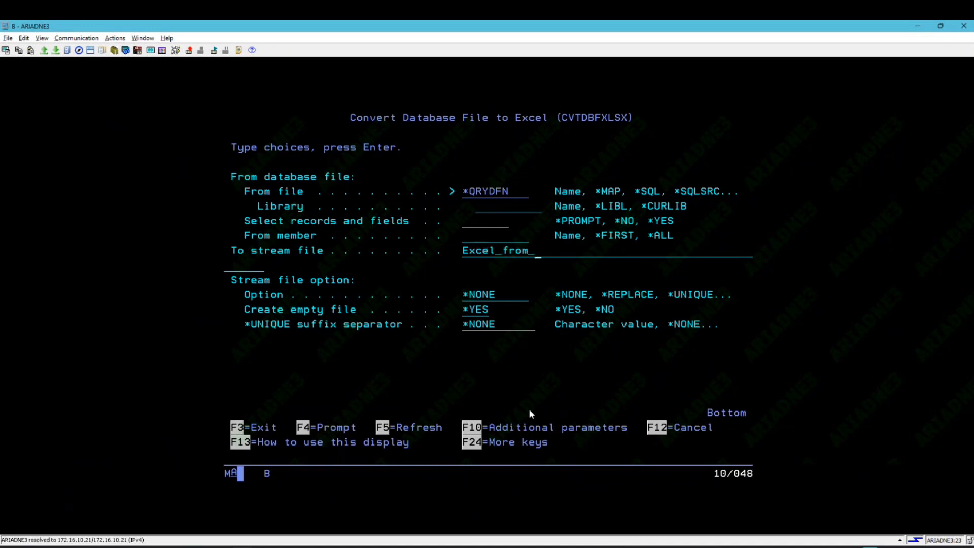
{"action": "type", "text": "Query.xlsx"}
{"action": "key", "text": "Tab"}
{"action": "type", "text": "*REPLACE"}
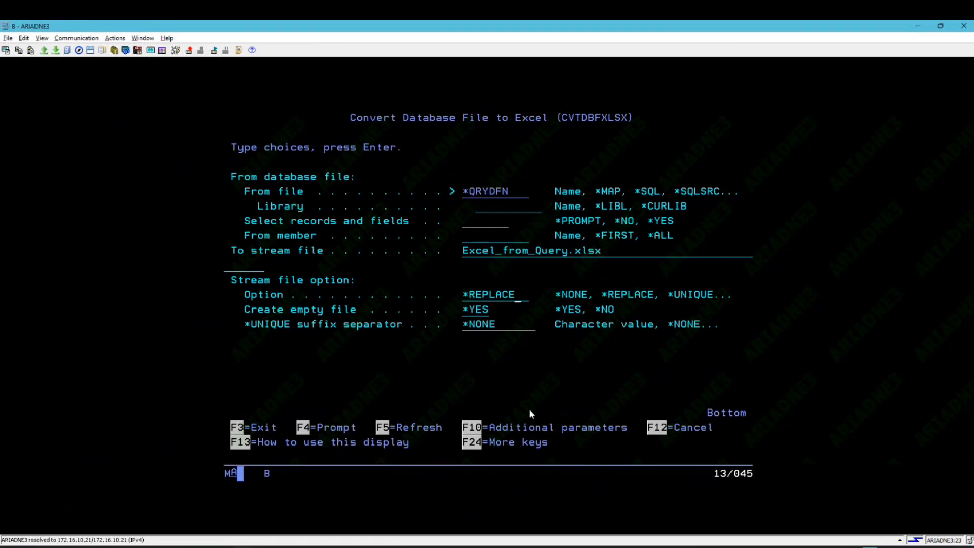
{"action": "key", "text": "Return"}
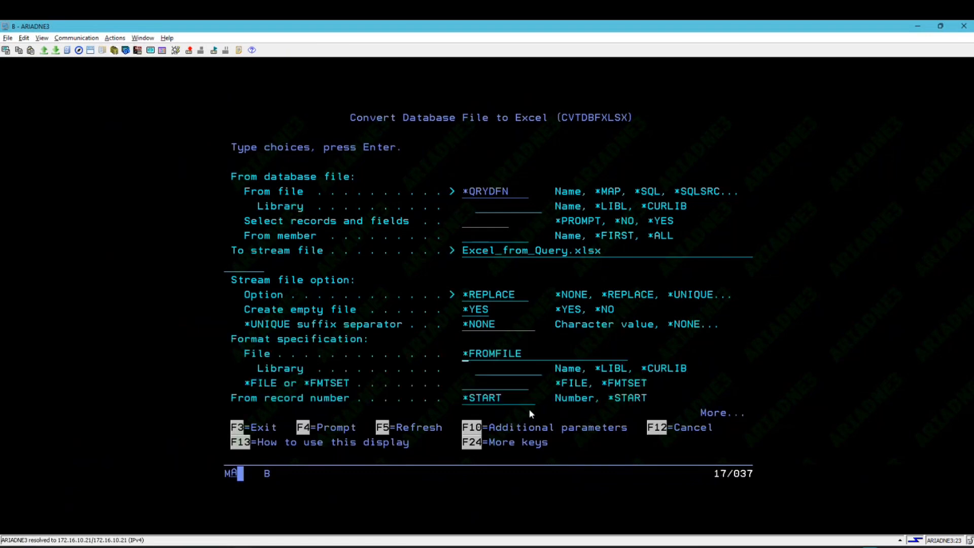
Specify DM_ORDERS in library DEMO as the Query/400 object.
{"action": "key", "text": "Page_Down"}
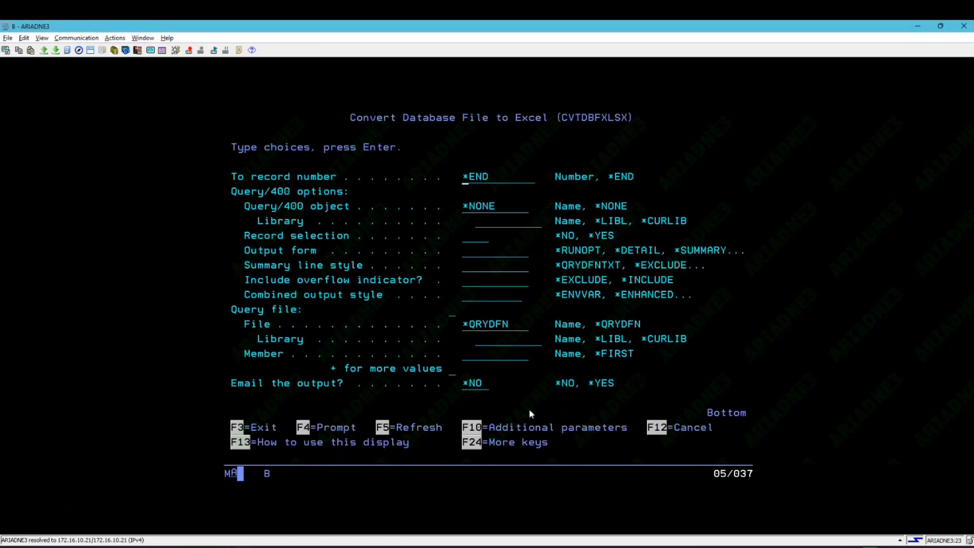
{"action": "key", "text": "Tab"}
{"action": "type", "text": "DM_ORDERS"}
{"action": "key", "text": "Tab"}
{"action": "type", "text": "DEMO"}
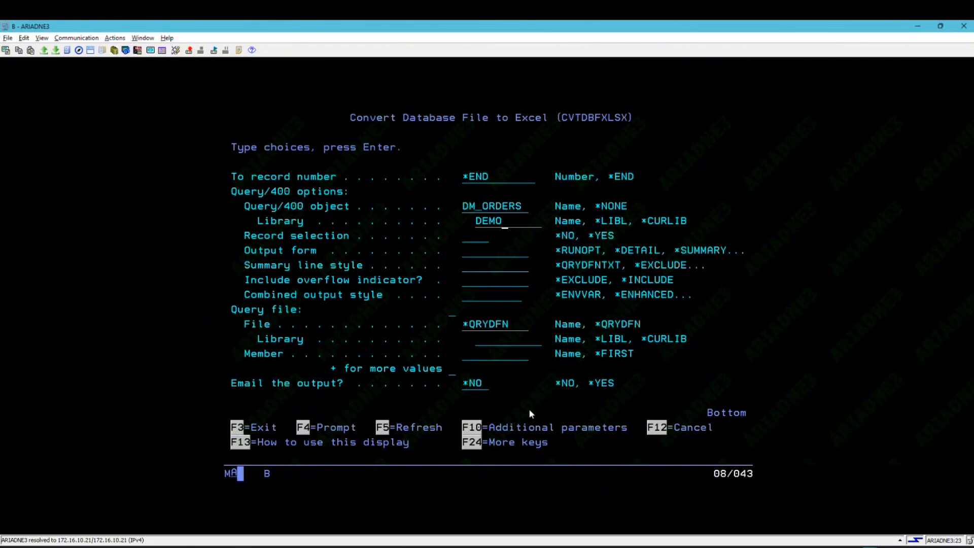
Set the query output form to *DETAIL and run the conversion.
{"action": "key", "text": "Tab"}
{"action": "key", "text": "Tab"}
{"action": "type", "text": "*DETAIL"}
{"action": "key", "text": "Tab"}
{"action": "key", "text": "Tab"}
{"action": "key", "text": "Tab"}
{"action": "key", "text": "Tab"}
{"action": "key", "text": "Tab"}
{"action": "key", "text": "Tab"}
{"action": "key", "text": "Tab"}
{"action": "key", "text": "Tab"}
{"action": "key", "text": "Tab"}
{"action": "key", "text": "Return"}
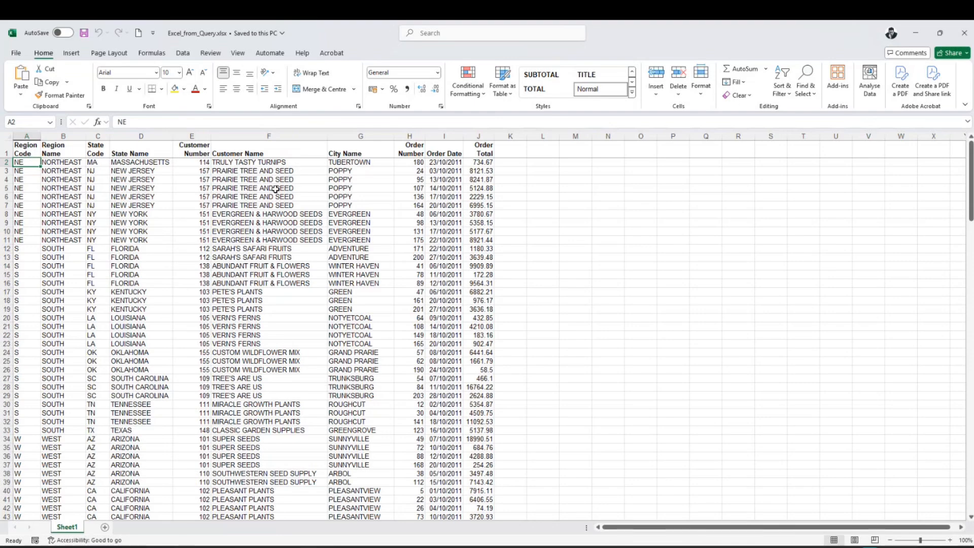
Look through the exported order rows of Excel_from_Query.xlsx in Excel.
{"action": "scroll", "coordinate": [275, 189], "scroll_direction": "down", "scroll_amount": 20}
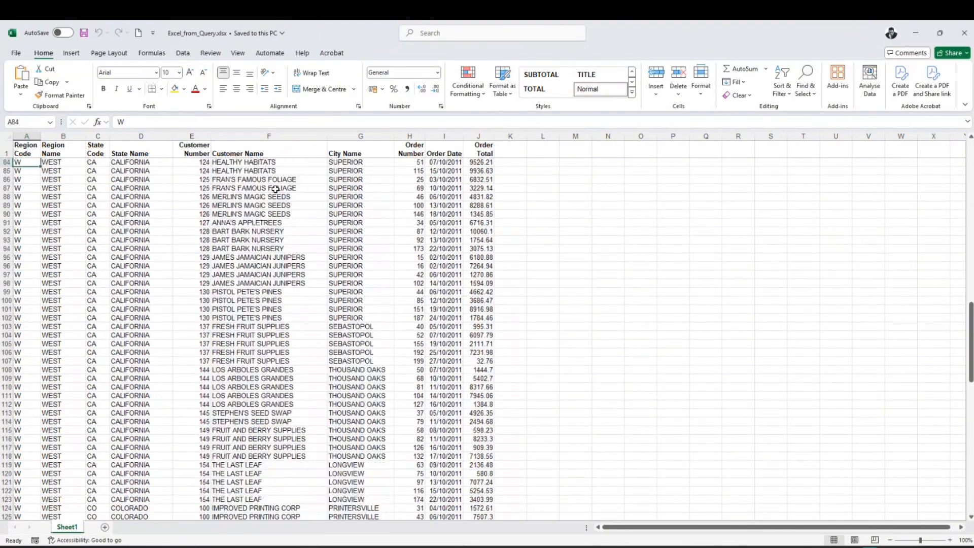
{"action": "scroll", "coordinate": [276, 189], "scroll_direction": "up", "scroll_amount": 20}
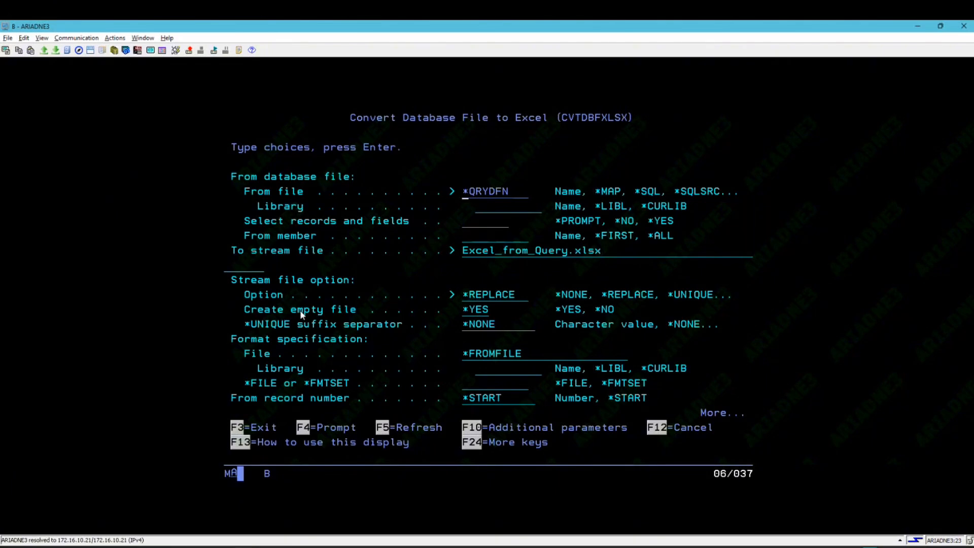
Change the stream file option of the CVTDBFXLSX command to *ADD.
{"action": "key", "text": "Down"}
{"action": "key", "text": "Down"}
{"action": "key", "text": "Down"}
{"action": "key", "text": "Down"}
{"action": "key", "text": "Down"}
{"action": "key", "text": "Down"}
{"action": "key", "text": "Right"}
{"action": "type", "text": "ADD"}
{"action": "key", "text": "Tab"}
{"action": "key", "text": "Tab"}
{"action": "key", "text": "Tab"}
Set the query output form to *SUMMARY.
{"action": "key", "text": "Page_Down"}
{"action": "key", "text": "Tab"}
{"action": "key", "text": "Tab"}
{"action": "key", "text": "Tab"}
{"action": "key", "text": "Tab"}
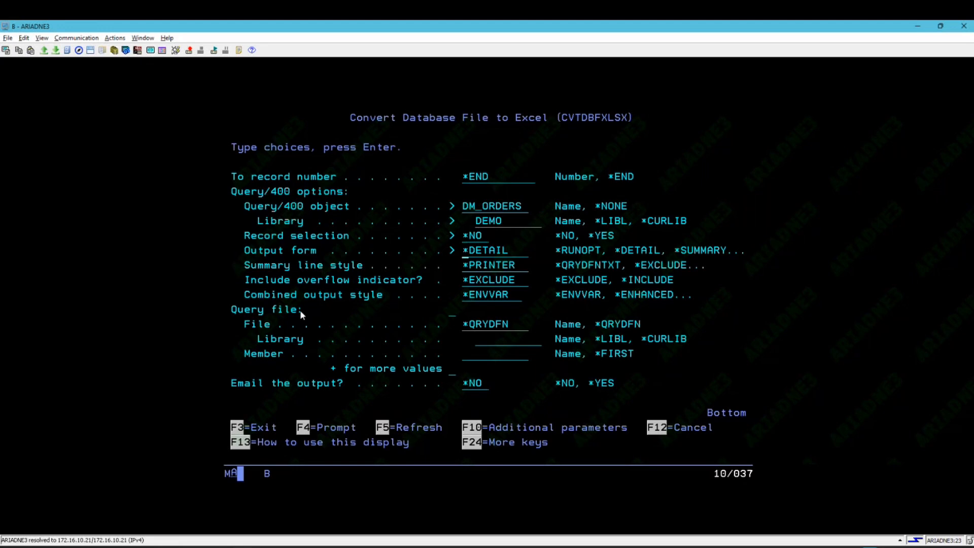
{"action": "key", "text": "Right"}
{"action": "type", "text": "SUMMARY"}
Name the worksheet Summary in the Excel options and run the conversion.
{"action": "key", "text": "Page_Down"}
{"action": "key", "text": "Return"}
{"action": "key", "text": "Tab"}
{"action": "key", "text": "Tab"}
{"action": "key", "text": "Tab"}
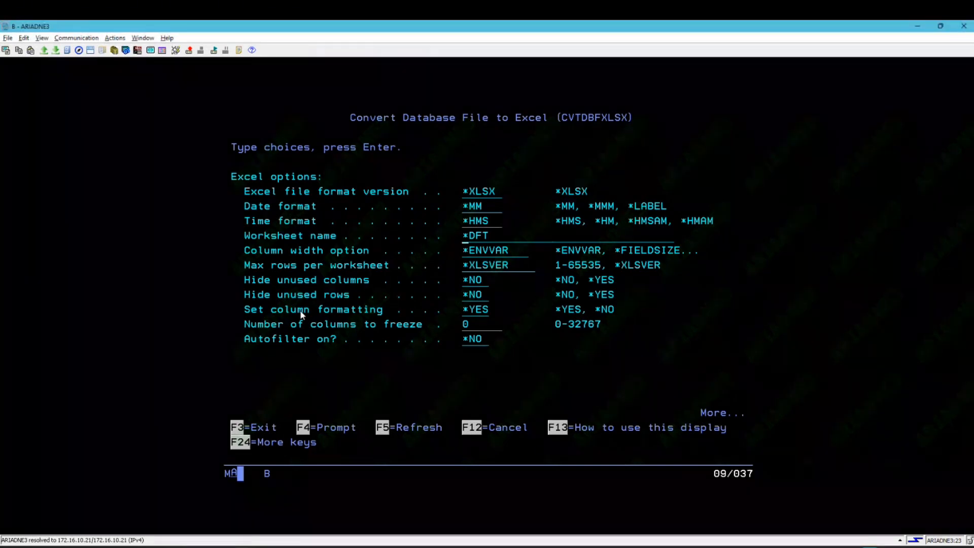
{"action": "type", "text": "Summary"}
{"action": "key", "text": "Return"}
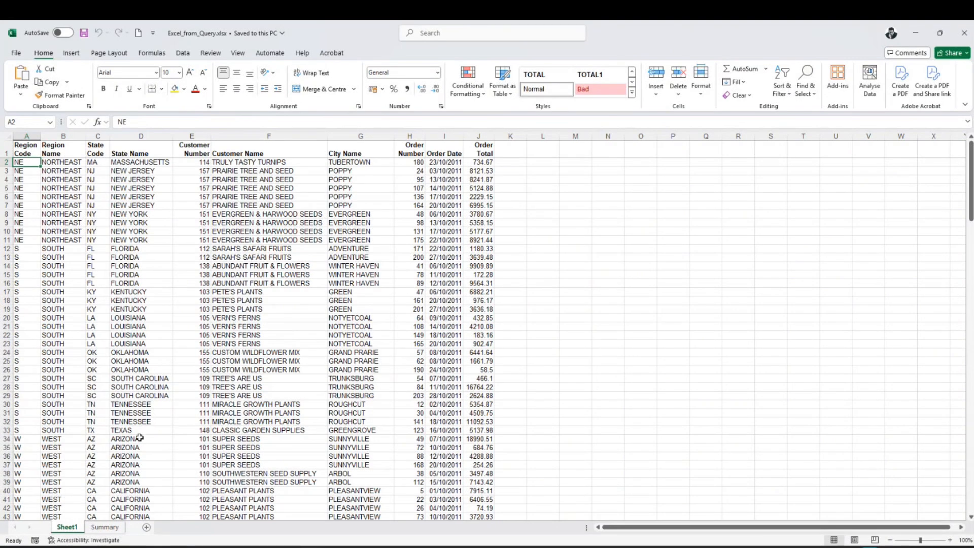
Examine the state counts and order totals on the Summary worksheet of Excel_from_Query.xlsx.
{"action": "left_click", "coordinate": [106, 528]}
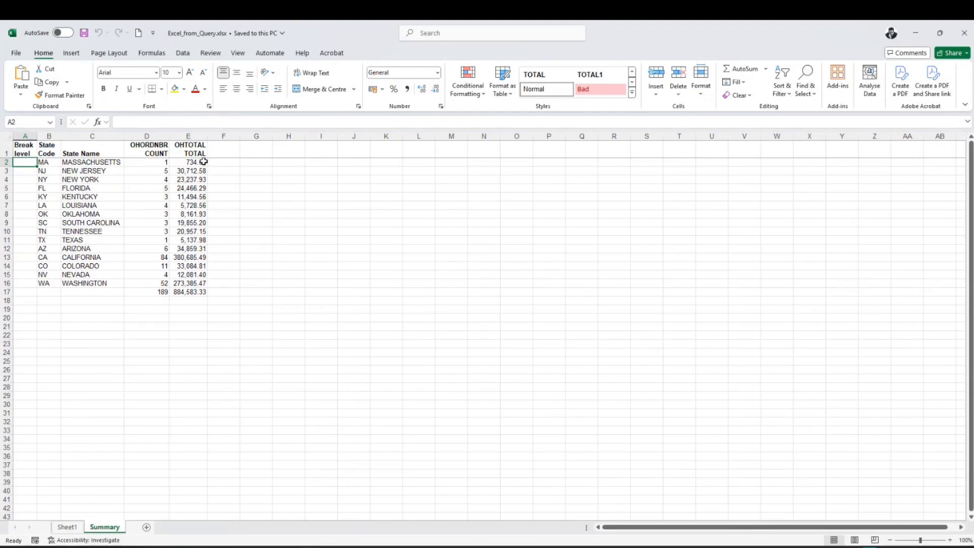
Switch back to the IBM i terminal session and open source member QRY2XL3 in DEMO/QCLSRC for editing in SEU.
{"action": "key", "text": "alt+Tab"}
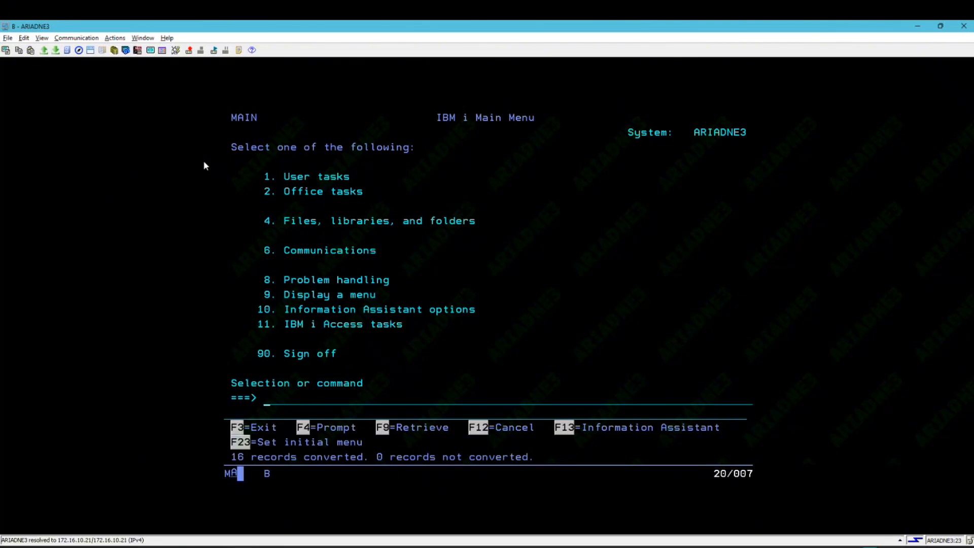
{"action": "type", "text": "strs"}
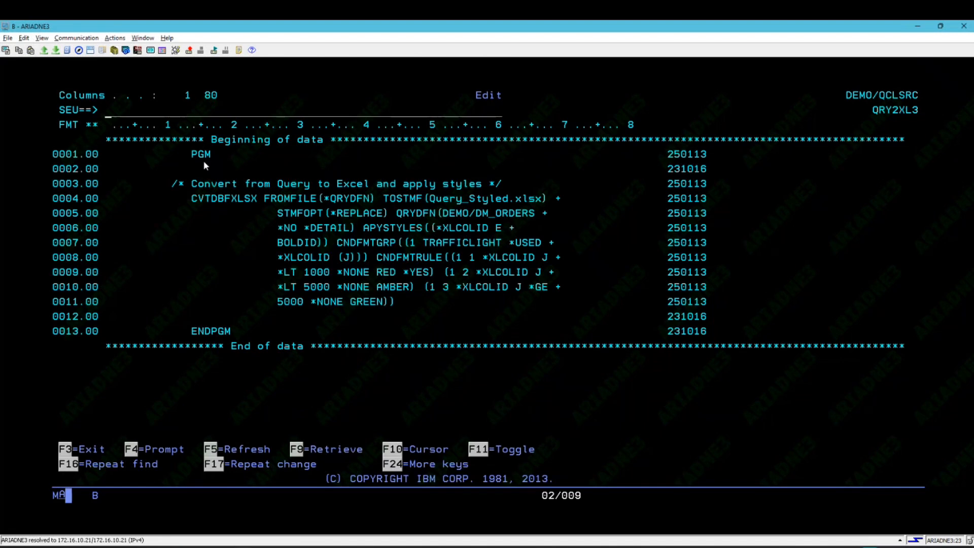
Examine the APYSTYLES parameter of the CVTDBFXLSX command, which styles a column by its Excel column ID.
{"action": "left_click", "coordinate": [365, 229]}
{"action": "key", "text": "Right"}
{"action": "key", "text": "Right"}
{"action": "key", "text": "Right"}
{"action": "key", "text": "Right"}
{"action": "key", "text": "Right"}
{"action": "key", "text": "Right"}
{"action": "key", "text": "Right"}
{"action": "key", "text": "Right"}
{"action": "key", "text": "Right"}
{"action": "key", "text": "Right"}
{"action": "key", "text": "Right"}
{"action": "key", "text": "Right"}
{"action": "key", "text": "Right"}
{"action": "key", "text": "Right"}
{"action": "key", "text": "Right"}
{"action": "key", "text": "Right"}
{"action": "key", "text": "Right"}
{"action": "key", "text": "Down"}
Examine the CNDFMTGRP parameter that defines the TRAFFICLIGHT conditional formatting group.
{"action": "key", "text": "Left"}
{"action": "key", "text": "Left"}
{"action": "key", "text": "Left"}
{"action": "key", "text": "Left"}
{"action": "key", "text": "Left"}
{"action": "key", "text": "Left"}
{"action": "key", "text": "Left"}
{"action": "key", "text": "Left"}
{"action": "key", "text": "Left"}
{"action": "key", "text": "Left"}
{"action": "key", "text": "Left"}
{"action": "key", "text": "Left"}
{"action": "key", "text": "Left"}
{"action": "key", "text": "Left"}
{"action": "key", "text": "Left"}
{"action": "key", "text": "Left"}
{"action": "key", "text": "Left"}
{"action": "key", "text": "Left"}
{"action": "key", "text": "Left"}
{"action": "key", "text": "Left"}
{"action": "key", "text": "Left"}
{"action": "key", "text": "Right"}
{"action": "key", "text": "Right"}
{"action": "key", "text": "Right"}
{"action": "key", "text": "Right"}
{"action": "key", "text": "Right"}
{"action": "key", "text": "Right"}
{"action": "key", "text": "Right"}
{"action": "key", "text": "Right"}
{"action": "key", "text": "Left"}
{"action": "key", "text": "Left"}
{"action": "key", "text": "Right"}
{"action": "key", "text": "Right"}
{"action": "key", "text": "Right"}
{"action": "key", "text": "Right"}
{"action": "key", "text": "Right"}
{"action": "key", "text": "Right"}
{"action": "key", "text": "Right"}
{"action": "key", "text": "Right"}
{"action": "key", "text": "Right"}
{"action": "key", "text": "Right"}
{"action": "key", "text": "Right"}
{"action": "key", "text": "Right"}
{"action": "key", "text": "Right"}
{"action": "key", "text": "Right"}
{"action": "key", "text": "Left"}
{"action": "key", "text": "Left"}
Examine the CNDFMTRULE conditions for column J and how they relate to the conditional formatting group.
{"action": "key", "text": "Down"}
{"action": "key", "text": "Left"}
{"action": "key", "text": "Left"}
{"action": "key", "text": "Left"}
{"action": "key", "text": "Left"}
{"action": "key", "text": "Left"}
{"action": "key", "text": "Left"}
{"action": "key", "text": "Left"}
{"action": "key", "text": "Left"}
{"action": "key", "text": "Left"}
{"action": "key", "text": "Left"}
{"action": "key", "text": "Left"}
{"action": "key", "text": "Left"}
{"action": "key", "text": "Left"}
{"action": "key", "text": "Right"}
{"action": "key", "text": "Right"}
{"action": "key", "text": "Right"}
{"action": "key", "text": "Right"}
{"action": "key", "text": "Right"}
{"action": "key", "text": "Right"}
{"action": "key", "text": "Right"}
{"action": "key", "text": "Right"}
{"action": "key", "text": "Right"}
{"action": "key", "text": "Right"}
{"action": "key", "text": "Right"}
{"action": "key", "text": "Right"}
{"action": "key", "text": "Right"}
{"action": "key", "text": "Right"}
{"action": "key", "text": "Right"}
{"action": "key", "text": "Right"}
{"action": "key", "text": "Right"}
{"action": "key", "text": "Right"}
{"action": "key", "text": "Right"}
{"action": "key", "text": "Right"}
{"action": "key", "text": "Up"}
{"action": "key", "text": "Left"}
{"action": "key", "text": "Left"}
{"action": "key", "text": "Left"}
{"action": "key", "text": "Left"}
{"action": "key", "text": "Left"}
{"action": "key", "text": "Left"}
{"action": "key", "text": "Left"}
{"action": "key", "text": "Left"}
{"action": "key", "text": "Left"}
{"action": "key", "text": "Left"}
{"action": "key", "text": "Left"}
{"action": "key", "text": "Left"}
{"action": "key", "text": "Left"}
{"action": "key", "text": "Left"}
{"action": "key", "text": "Left"}
{"action": "key", "text": "Left"}
{"action": "key", "text": "Right"}
{"action": "key", "text": "Right"}
{"action": "key", "text": "Right"}
{"action": "key", "text": "Right"}
{"action": "key", "text": "Right"}
{"action": "key", "text": "Right"}
{"action": "key", "text": "Right"}
{"action": "key", "text": "Right"}
{"action": "key", "text": "Right"}
{"action": "key", "text": "Right"}
{"action": "key", "text": "Right"}
{"action": "key", "text": "Right"}
{"action": "key", "text": "Left"}
{"action": "key", "text": "Left"}
{"action": "key", "text": "Left"}
{"action": "key", "text": "Left"}
{"action": "key", "text": "Left"}
{"action": "key", "text": "Left"}
{"action": "key", "text": "Left"}
{"action": "key", "text": "Left"}
{"action": "key", "text": "Left"}
{"action": "key", "text": "Left"}
{"action": "key", "text": "Left"}
{"action": "key", "text": "Down"}
{"action": "key", "text": "Right"}
{"action": "key", "text": "Right"}
{"action": "key", "text": "Right"}
{"action": "key", "text": "Right"}
{"action": "key", "text": "Right"}
{"action": "key", "text": "Right"}
{"action": "key", "text": "Right"}
{"action": "key", "text": "Right"}
{"action": "key", "text": "Right"}
{"action": "key", "text": "Right"}
{"action": "key", "text": "Right"}
{"action": "key", "text": "Right"}
{"action": "key", "text": "Down"}
{"action": "key", "text": "Left"}
{"action": "key", "text": "Left"}
{"action": "key", "text": "Left"}
{"action": "key", "text": "Left"}
{"action": "key", "text": "Left"}
Open a command entry window over the QRY2XL3 source.
{"action": "key", "text": "shift+F9"}
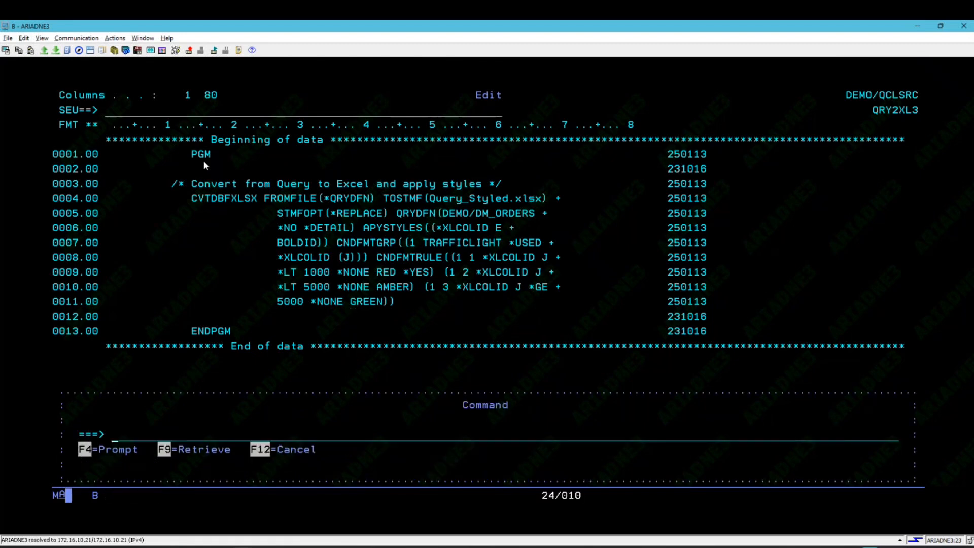
Bring up the list of style definitions over the source and open the BOLDID style definition for changing.
{"action": "type", "text": "stldfn"}
{"action": "key", "text": "Return"}
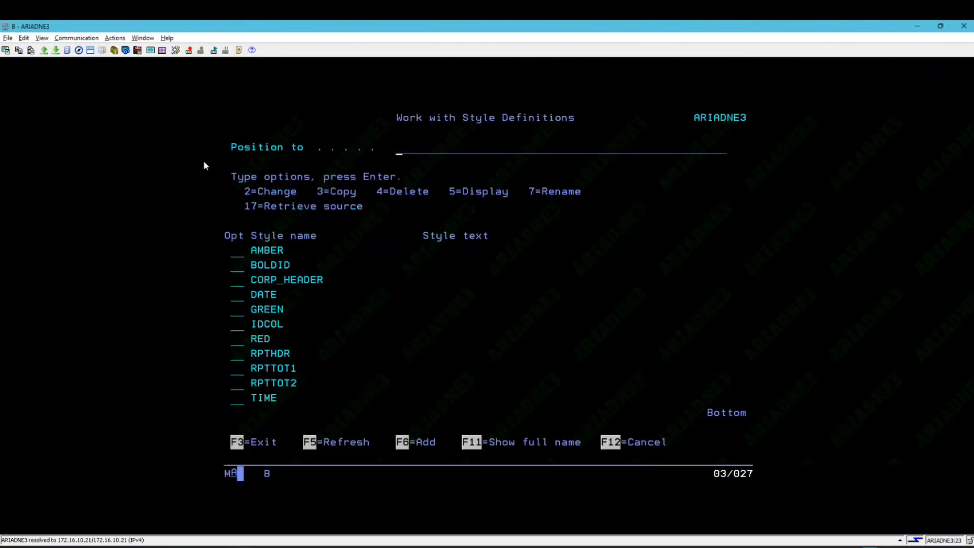
{"action": "key", "text": "Tab"}
{"action": "key", "text": "Tab"}
{"action": "type", "text": "2"}
{"action": "key", "text": "Return"}
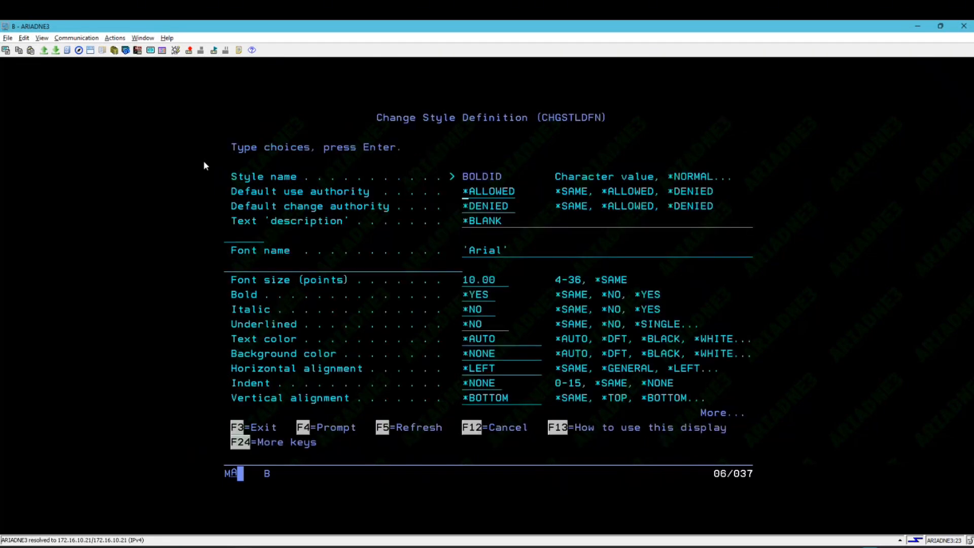
Examine the font, border and number format settings of the BOLDID style definition.
{"action": "key", "text": "Tab"}
{"action": "key", "text": "Tab"}
{"action": "key", "text": "Tab"}
{"action": "key", "text": "Tab"}
{"action": "key", "text": "Page_Down"}
{"action": "key", "text": "Page_Down"}
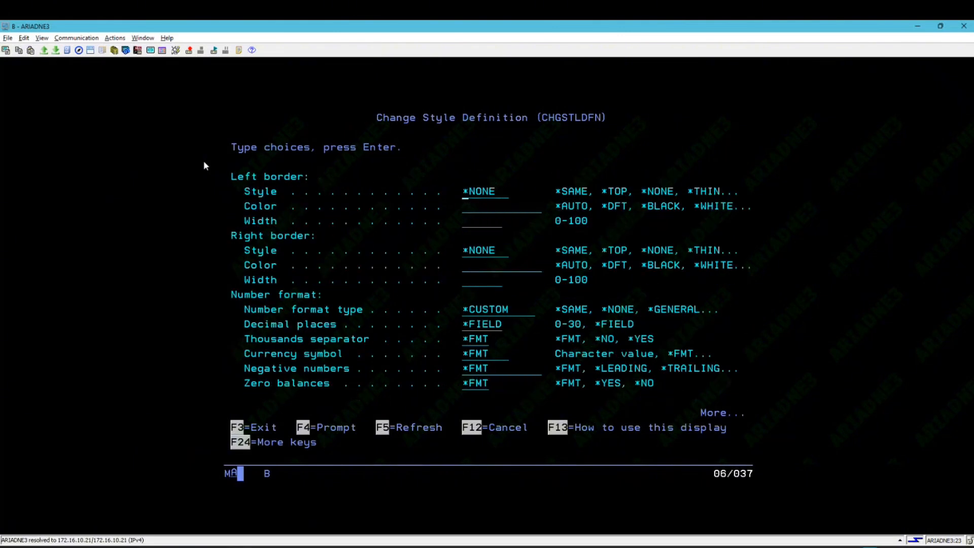
{"action": "key", "text": "Down"}
{"action": "key", "text": "Down"}
{"action": "key", "text": "Down"}
{"action": "key", "text": "Down"}
{"action": "key", "text": "Down"}
{"action": "key", "text": "Down"}
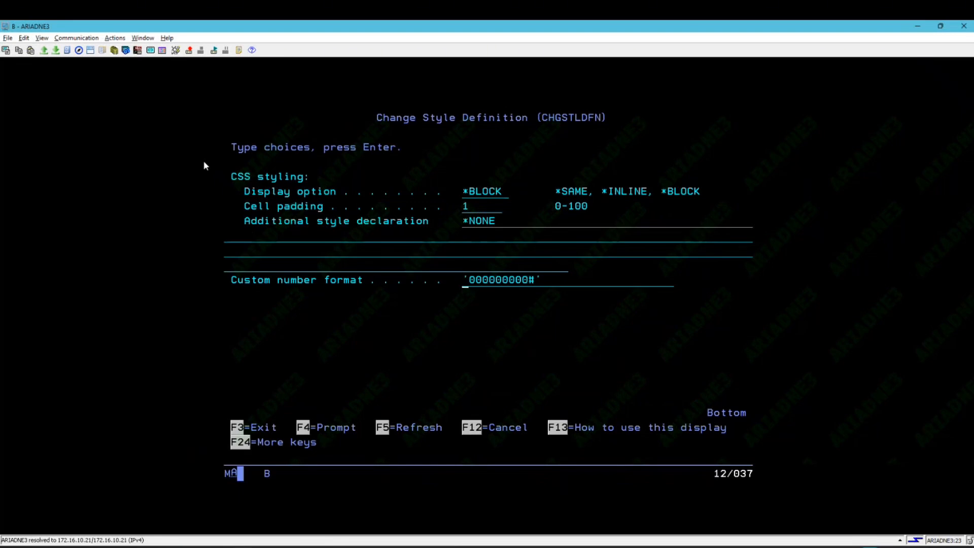
Examine the custom number format of the BOLDID style and leave the definition without changing it.
{"action": "key", "text": "Right"}
{"action": "key", "text": "Right"}
{"action": "key", "text": "Right"}
{"action": "key", "text": "Right"}
{"action": "key", "text": "Right"}
{"action": "key", "text": "Right"}
{"action": "key", "text": "Right"}
{"action": "key", "text": "Right"}
{"action": "key", "text": "Right"}
{"action": "key", "text": "Right"}
{"action": "key", "text": "F12"}
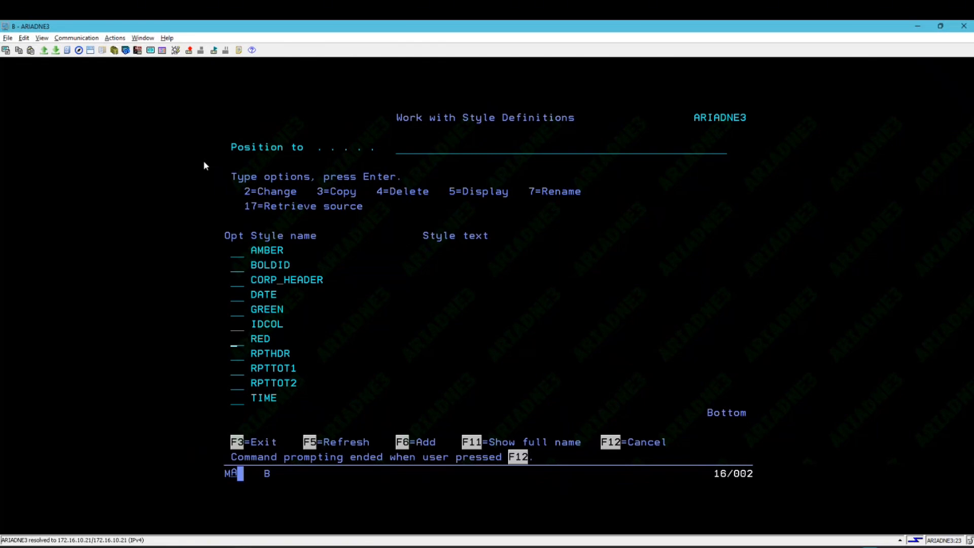
Open the RED style definition and examine its text and background colors.
{"action": "type", "text": "2"}
{"action": "key", "text": "Return"}
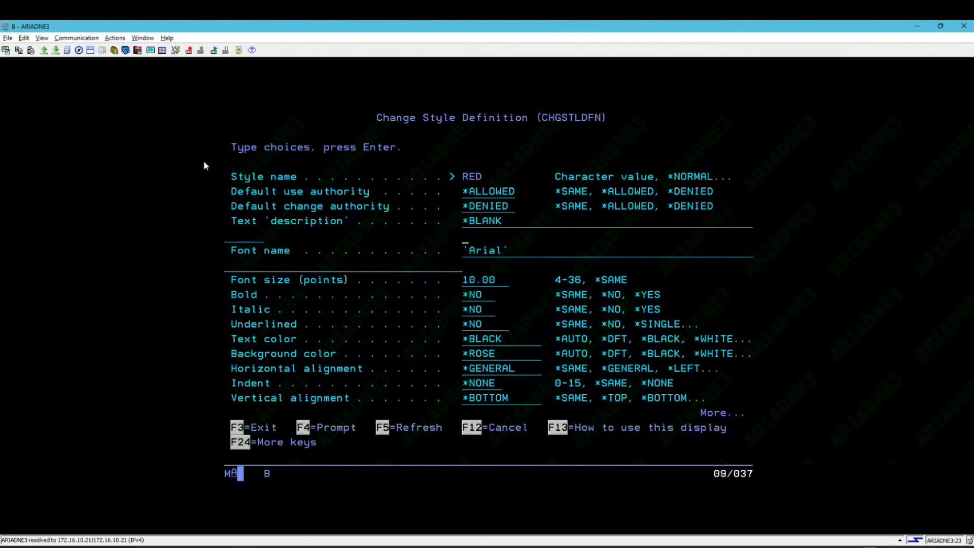
{"action": "key", "text": "Down"}
{"action": "key", "text": "Down"}
{"action": "key", "text": "Down"}
{"action": "key", "text": "Down"}
{"action": "key", "text": "Down"}
{"action": "key", "text": "Down"}
{"action": "key", "text": "Down"}
{"action": "key", "text": "Down"}
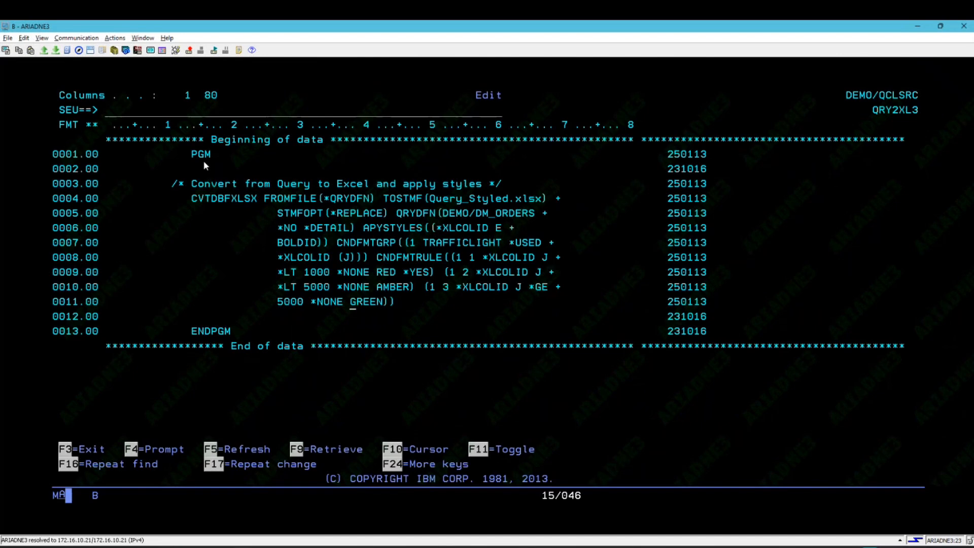
Exit the QRY2XL3 source member without saving changes.
{"action": "key", "text": "F3"}
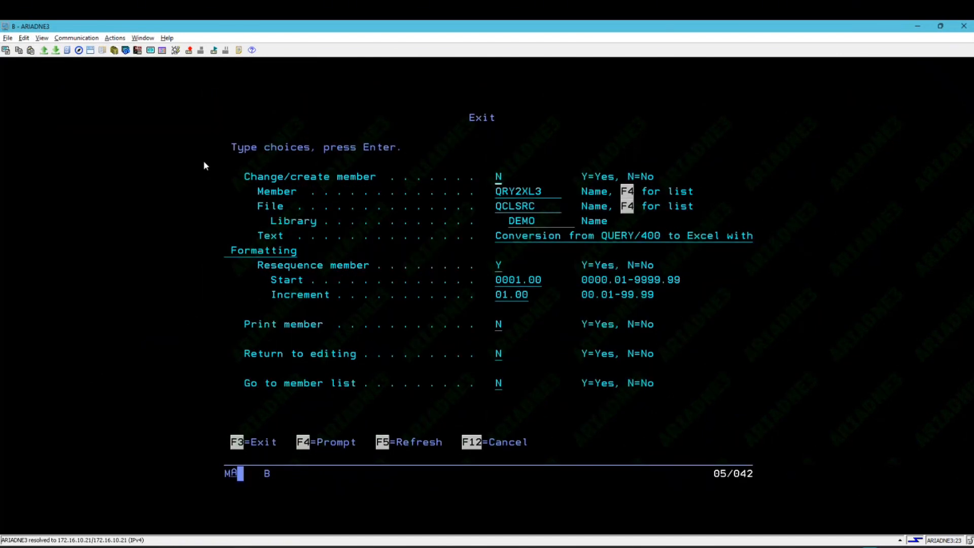
{"action": "key", "text": "Return"}
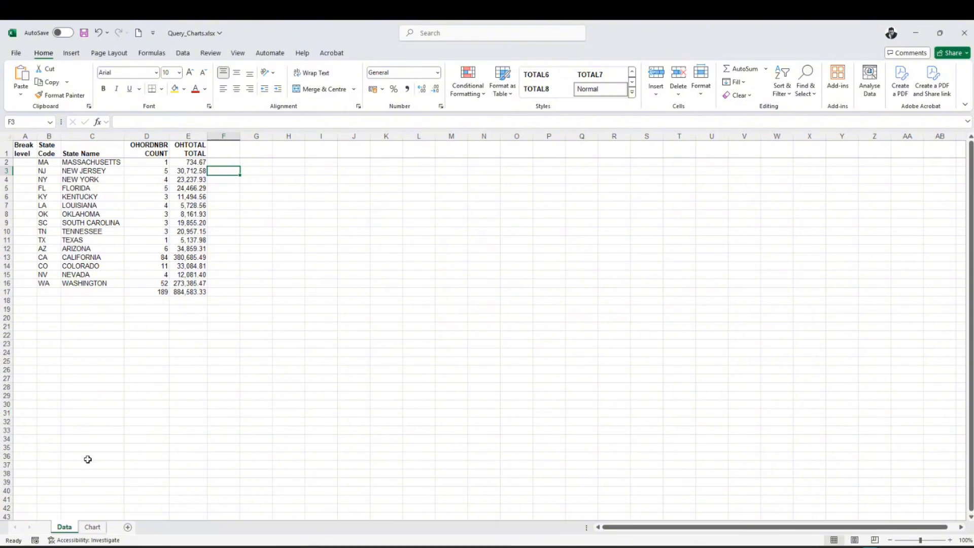
Compare the pie chart on the Chart sheet of Query_Charts.xlsx with the state totals on the Data sheet.
{"action": "left_click", "coordinate": [92, 528]}
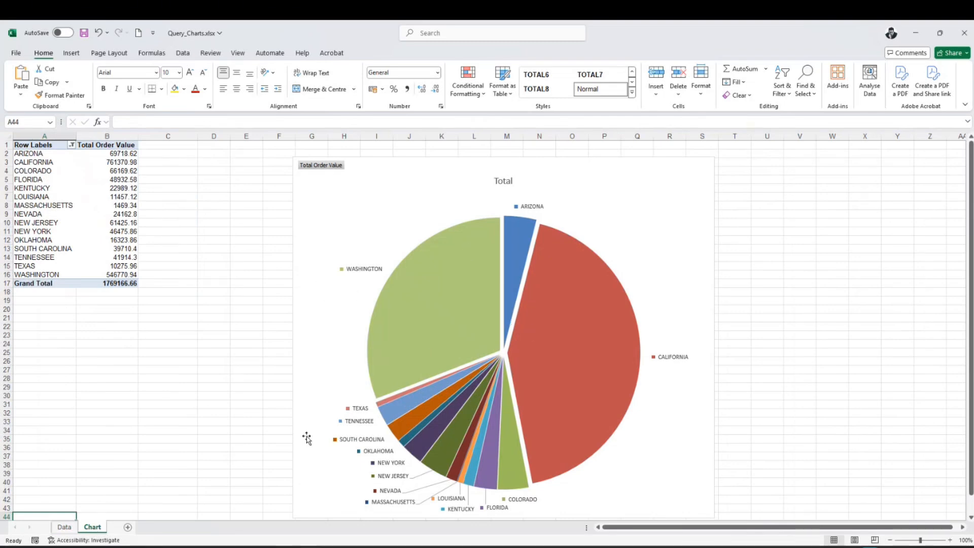
{"action": "left_click", "coordinate": [64, 527]}
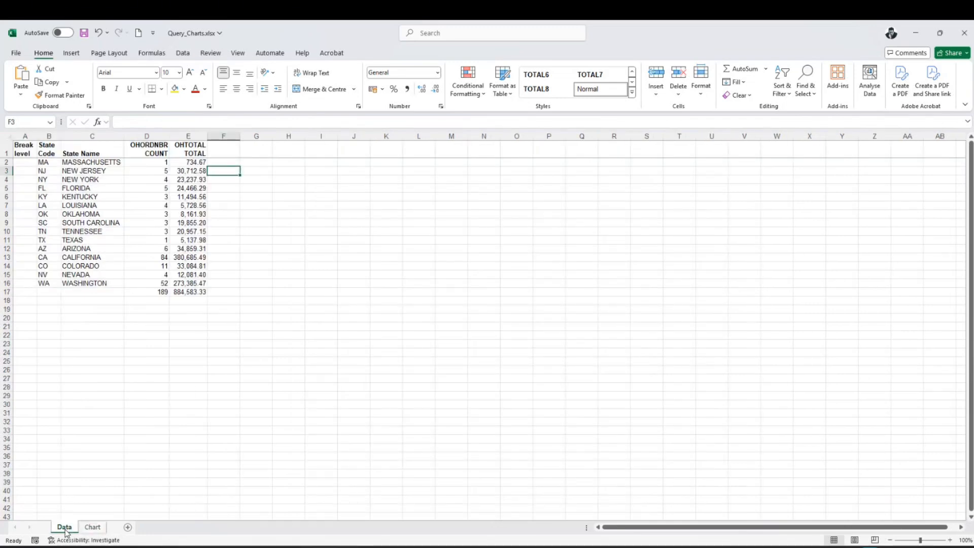
{"action": "left_click", "coordinate": [92, 528]}
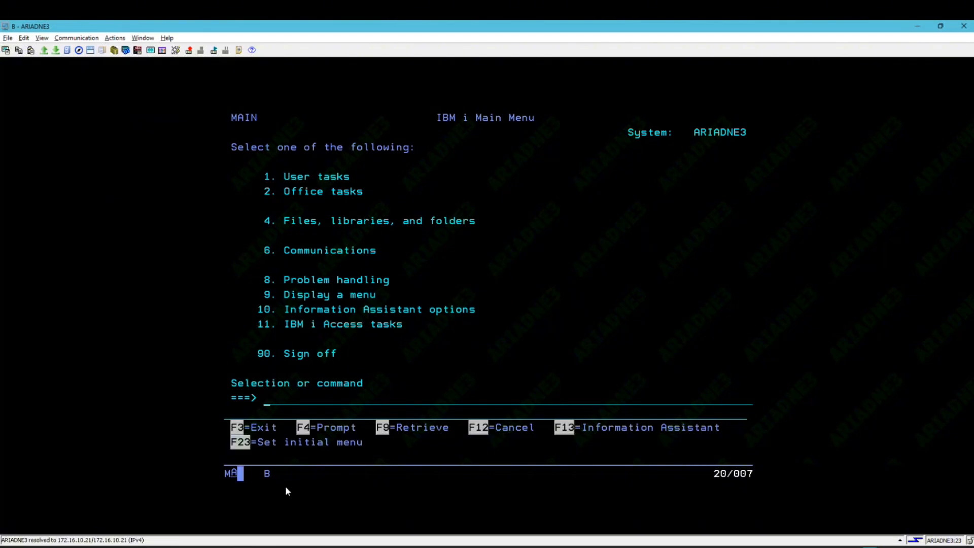
Run WRKDBFXL and examine the input source and Query/400 object settings of the DM_ORDERS map, leaving them unchanged.
{"action": "type", "text": "wrkdbfxl"}
{"action": "key", "text": "Return"}
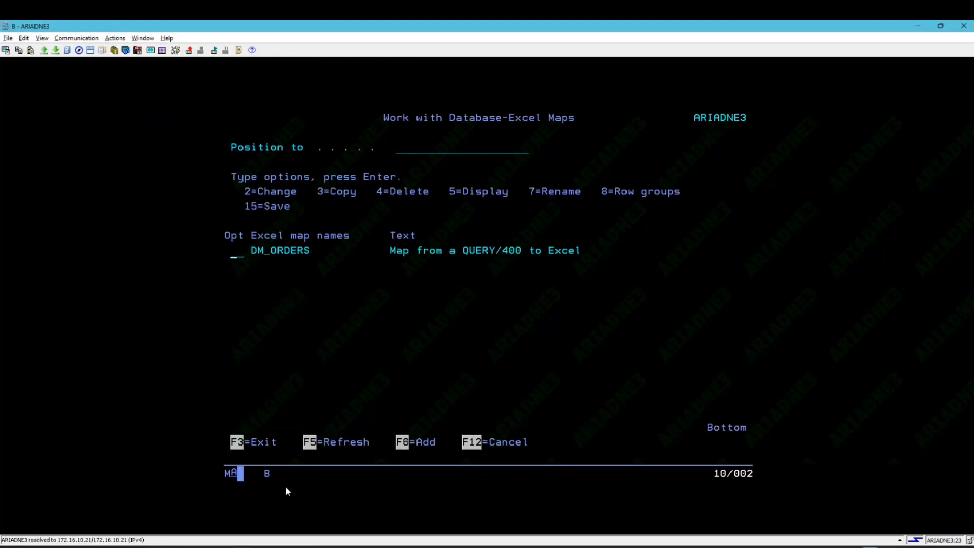
{"action": "type", "text": "2"}
{"action": "key", "text": "Return"}
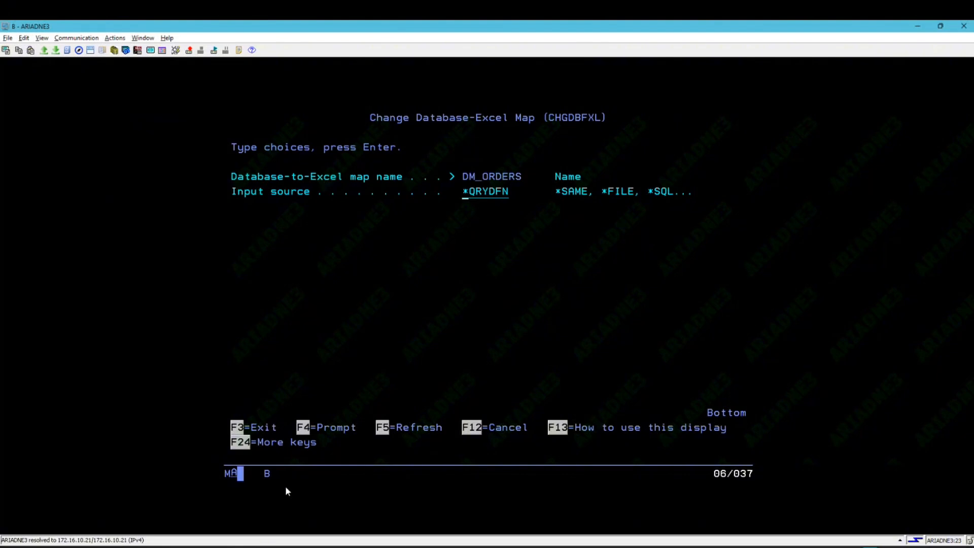
{"action": "key", "text": "Return"}
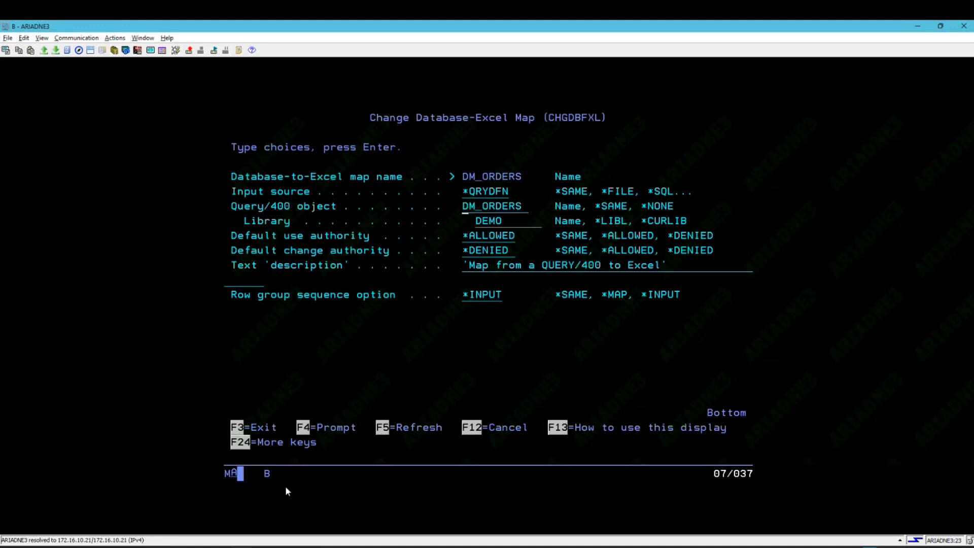
{"action": "key", "text": "F12"}
Open the row groups of the DM_ORDERS map and view the cells of the REGIONHDR header row.
{"action": "type", "text": "8"}
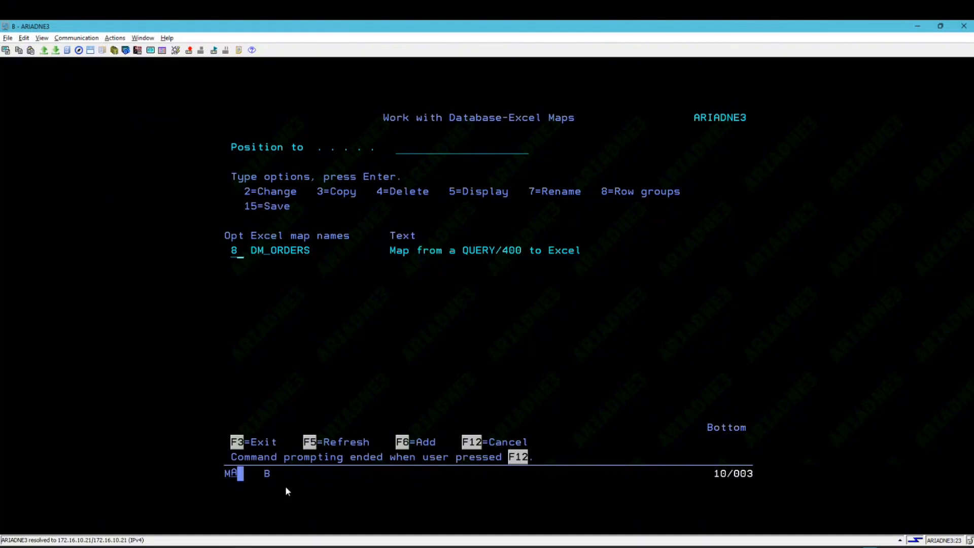
{"action": "key", "text": "Return"}
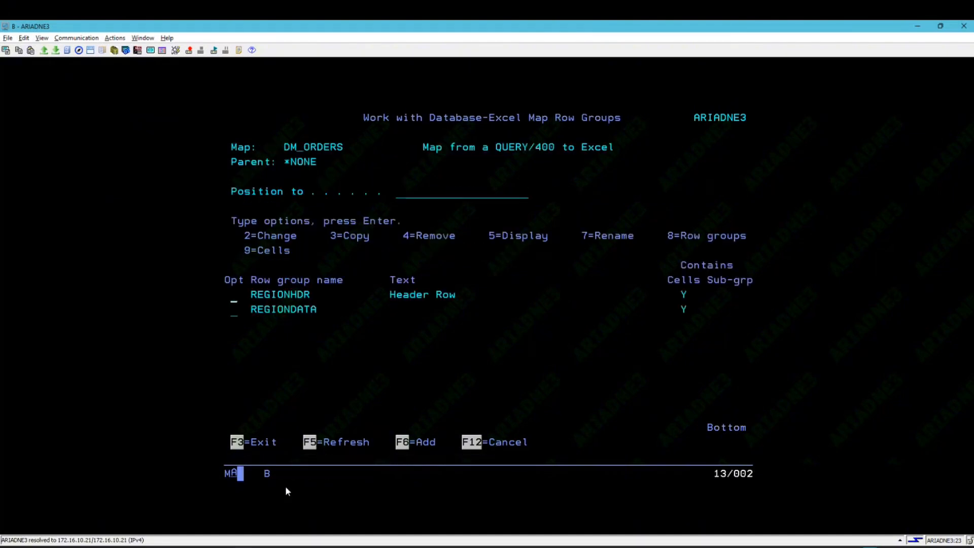
{"action": "key", "text": "Down"}
{"action": "key", "text": "Up"}
{"action": "type", "text": "9"}
{"action": "key", "text": "Return"}
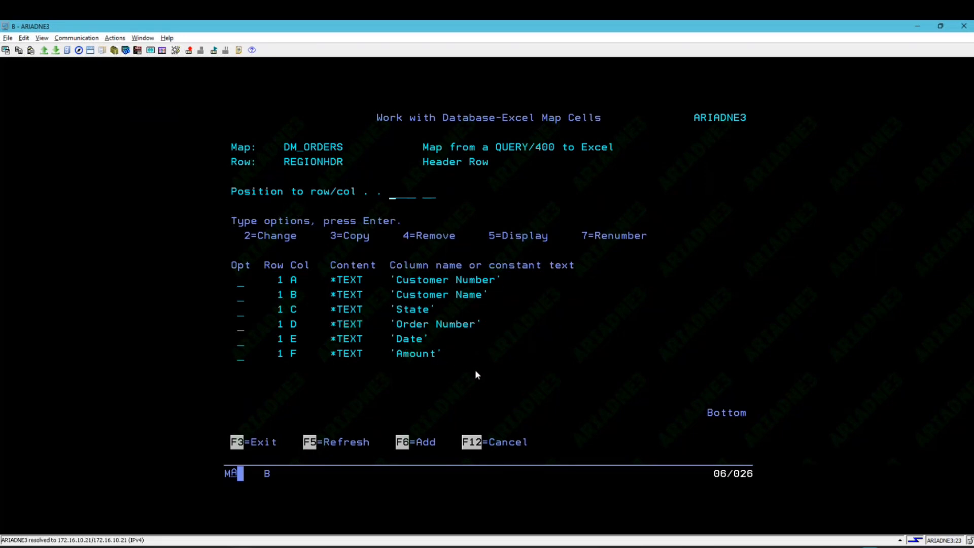
View the cells of the REGIONDATA row group, and exit the map screens to the main menu.
{"action": "key", "text": "F12"}
{"action": "key", "text": "Tab"}
{"action": "key", "text": "Tab"}
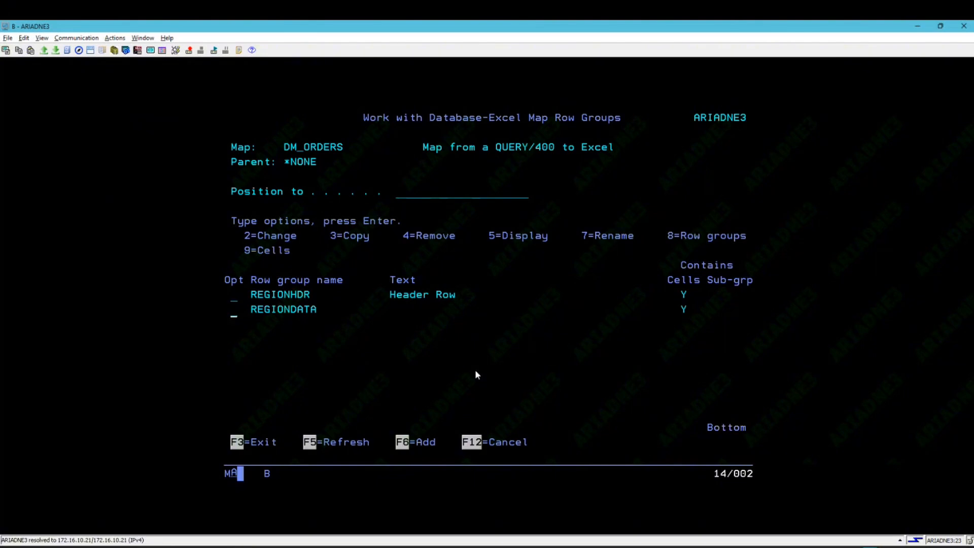
{"action": "type", "text": "9"}
{"action": "key", "text": "Return"}
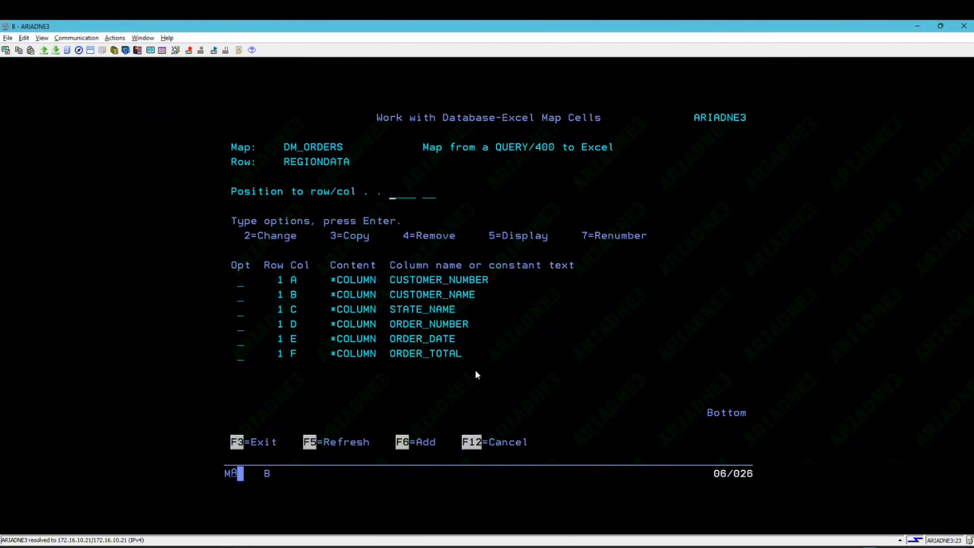
{"action": "key", "text": "F3"}
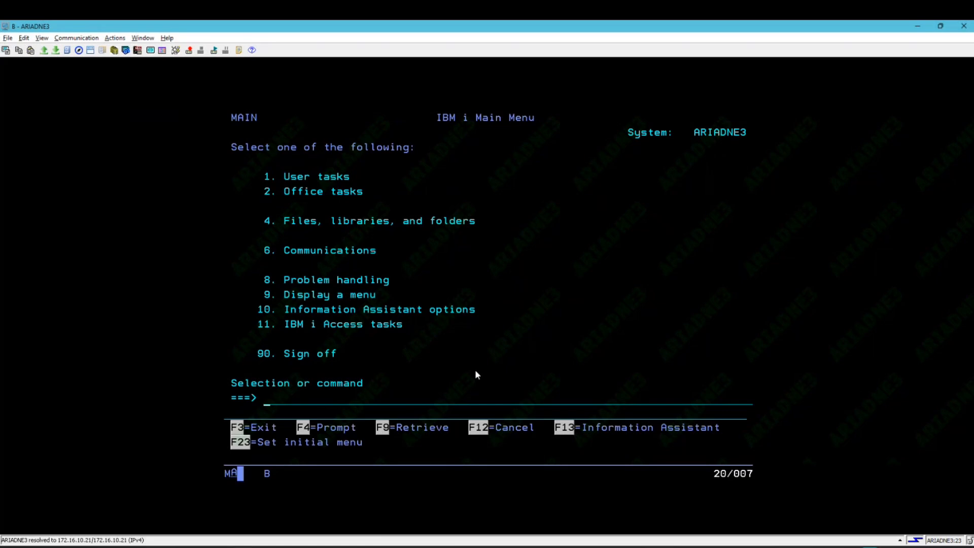
Open the QRY2XL2 source member and examine the FROMFILE(*MAP) parameter of its CVTDBFXLSX command.
{"action": "type", "text": "wr"}
{"action": "key", "text": "Return"}
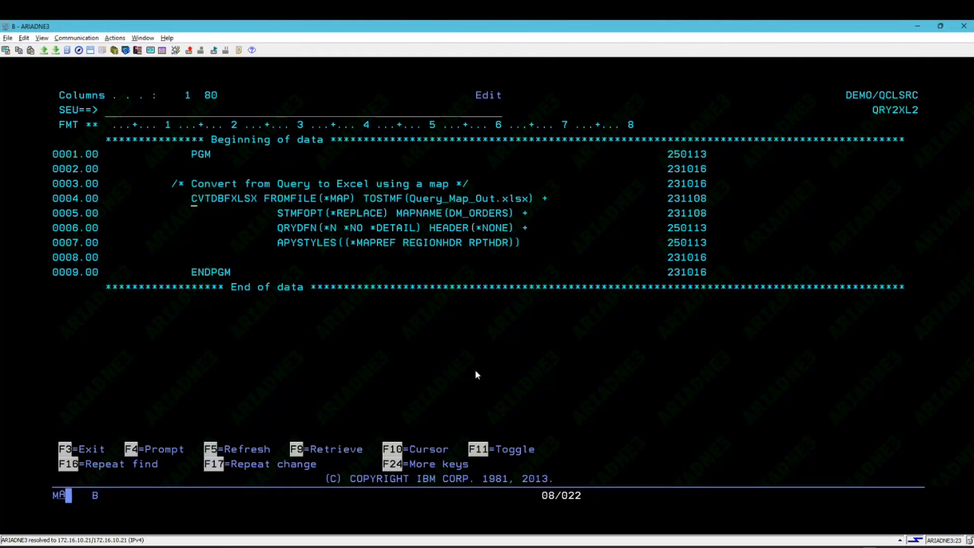
{"action": "key", "text": "Right"}
{"action": "key", "text": "Right"}
{"action": "key", "text": "Right"}
{"action": "key", "text": "Right"}
{"action": "key", "text": "Right"}
{"action": "key", "text": "Right"}
{"action": "key", "text": "Right"}
{"action": "key", "text": "Right"}
{"action": "key", "text": "Right"}
{"action": "key", "text": "Right"}
{"action": "key", "text": "Right"}
{"action": "key", "text": "Right"}
{"action": "key", "text": "Right"}
{"action": "key", "text": "Right"}
{"action": "key", "text": "Right"}
{"action": "key", "text": "Right"}
{"action": "key", "text": "Right"}
{"action": "key", "text": "Right"}
{"action": "key", "text": "Right"}
{"action": "key", "text": "Right"}
{"action": "key", "text": "Left"}
Examine the MAPNAME parameter that assigns the DM_ORDERS map to the conversion in QRY2XL2.
{"action": "key", "text": "Down"}
{"action": "key", "text": "Right"}
{"action": "key", "text": "Right"}
{"action": "key", "text": "Right"}
{"action": "key", "text": "Right"}
{"action": "key", "text": "Right"}
{"action": "key", "text": "Right"}
{"action": "key", "text": "Right"}
{"action": "key", "text": "Right"}
{"action": "key", "text": "Right"}
{"action": "key", "text": "Right"}
{"action": "key", "text": "Right"}
{"action": "key", "text": "Right"}
{"action": "key", "text": "Right"}
{"action": "key", "text": "Left"}
{"action": "key", "text": "Left"}
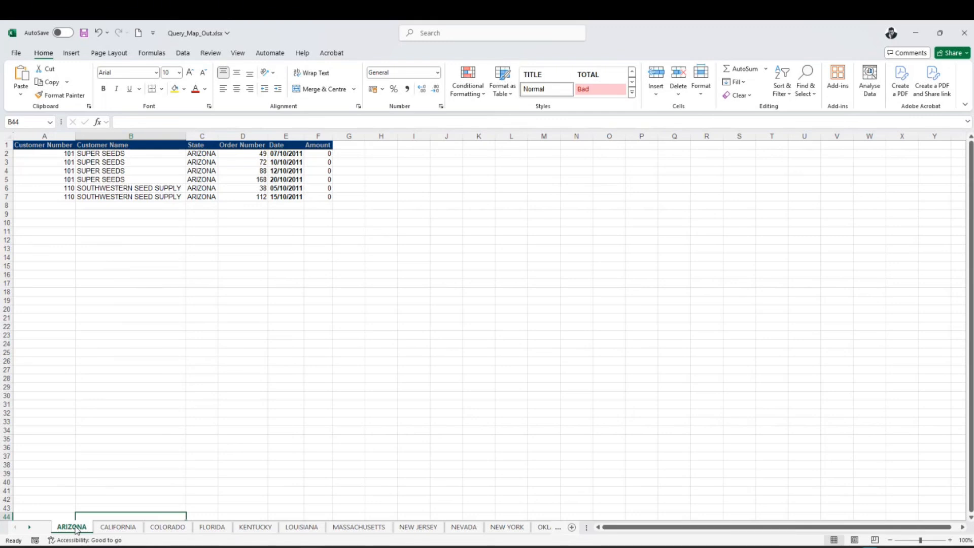
View the mapped order rows on the CALIFORNIA sheet of Query_Map_Out.xlsx.
{"action": "left_click", "coordinate": [114, 528]}
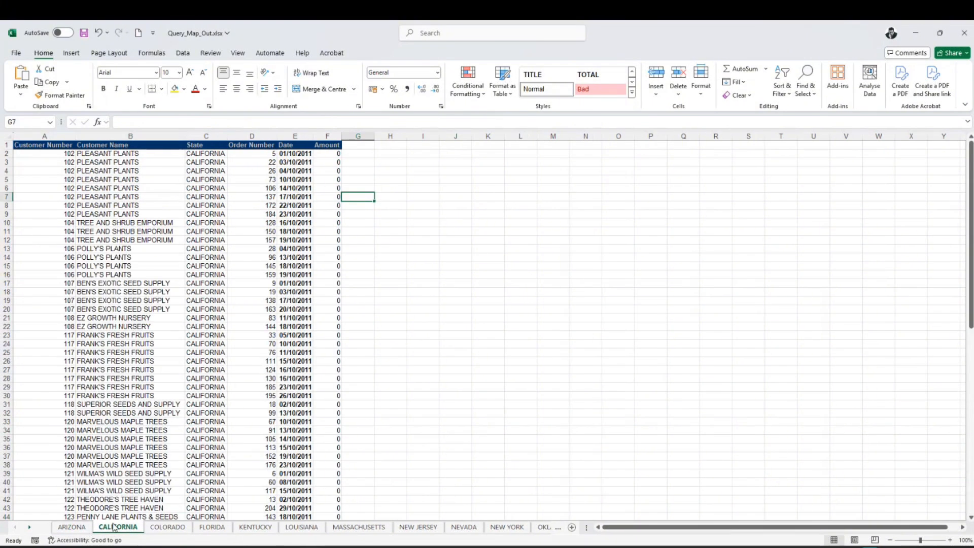